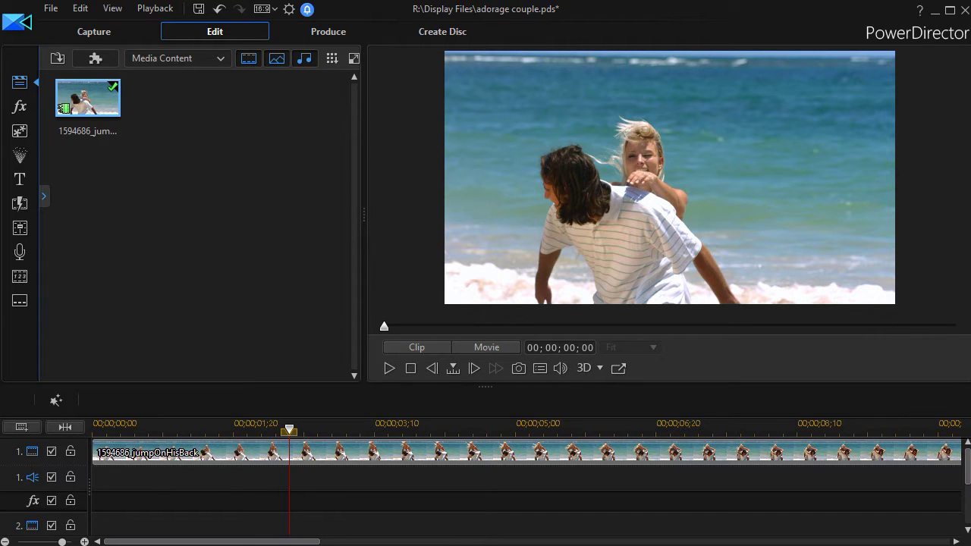
- Play the beach couple clip and pause it at 00;00;02;07
{"action": "left_click", "coordinate": [388, 368]}
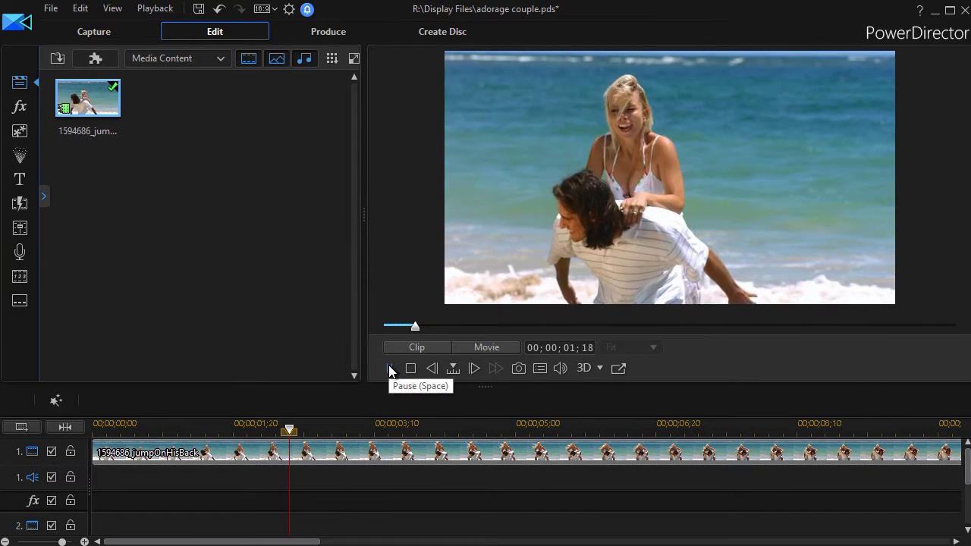
{"action": "left_click", "coordinate": [389, 368]}
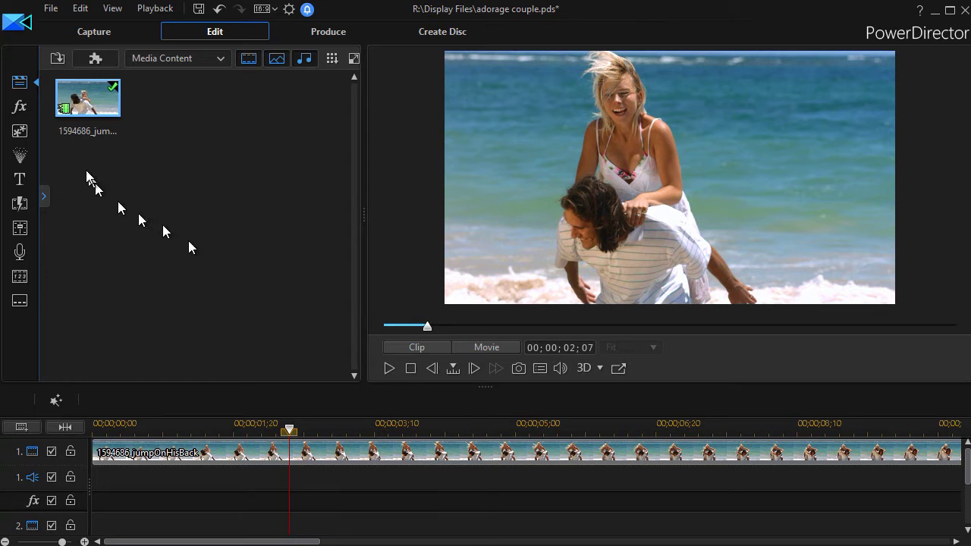
- Place Adorage Filter from the Effect Room on the effect track and open its settings
{"action": "left_click", "coordinate": [23, 108]}
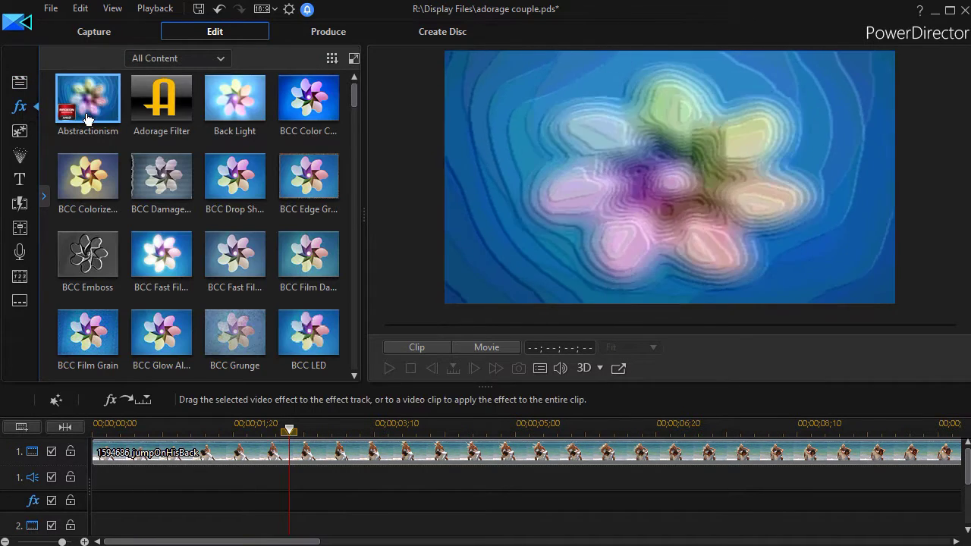
{"action": "left_click_drag", "start_coordinate": [166, 100], "coordinate": [66, 501]}
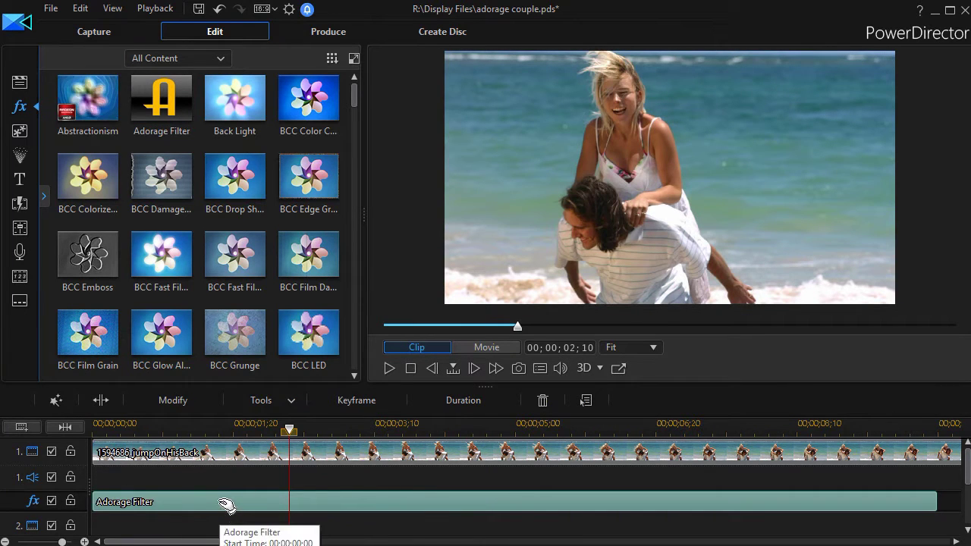
{"action": "left_click", "coordinate": [190, 400]}
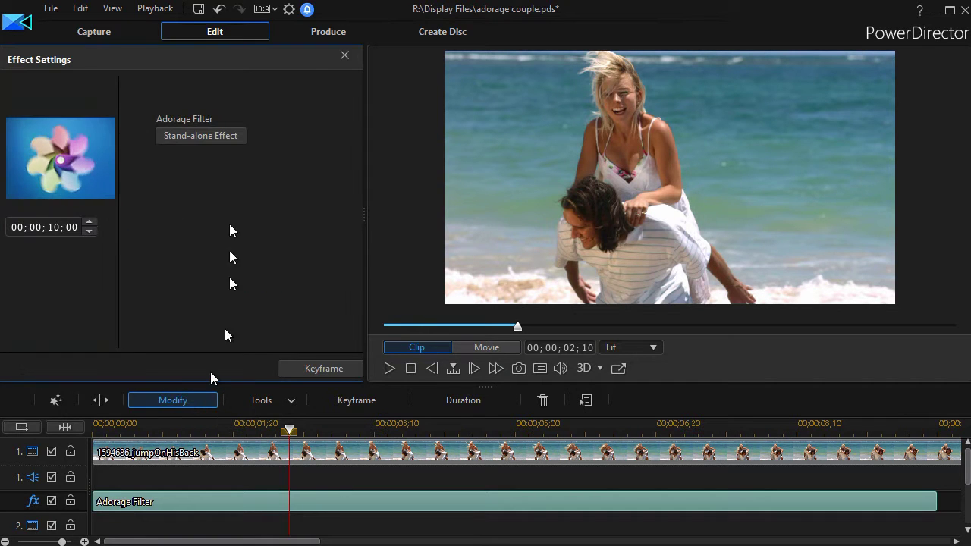
- Launch the Adorage editor, apply Volume 13 Hearts effect 01, and open its Mixer settings
{"action": "left_click", "coordinate": [226, 144]}
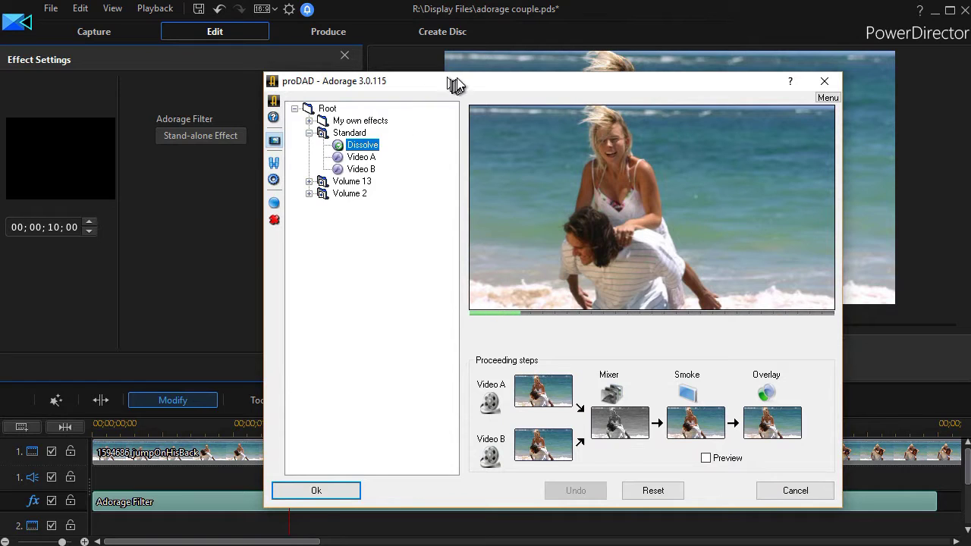
{"action": "left_click_drag", "start_coordinate": [455, 85], "coordinate": [389, 60]}
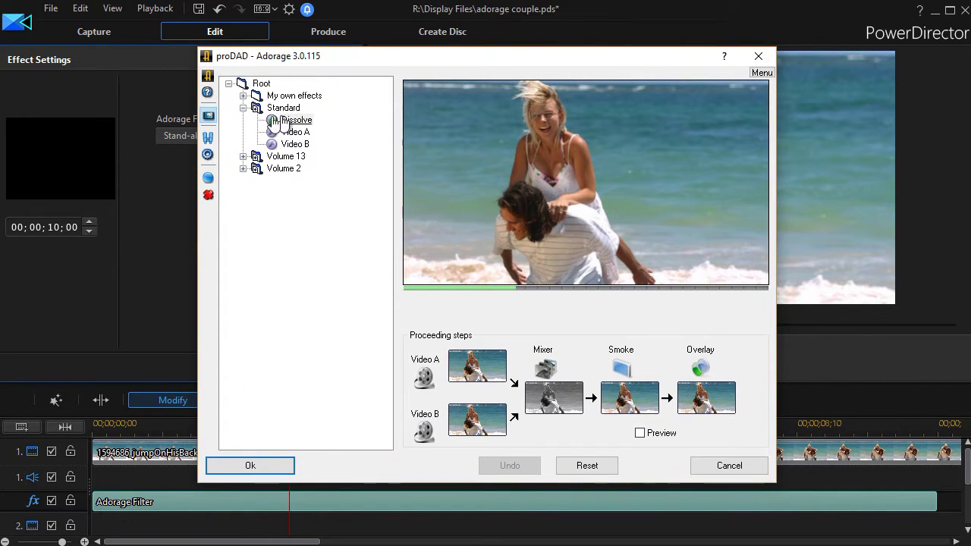
{"action": "left_click", "coordinate": [242, 156]}
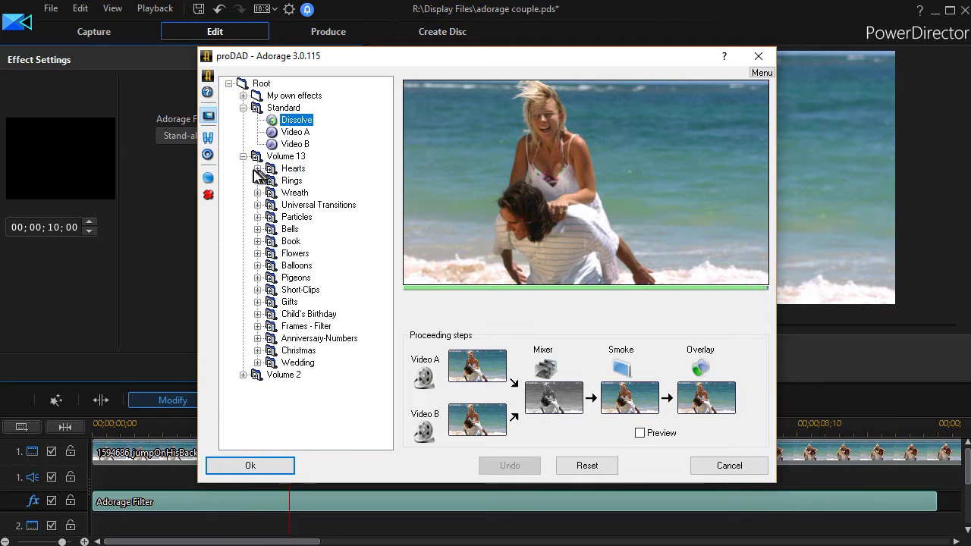
{"action": "left_click", "coordinate": [257, 169]}
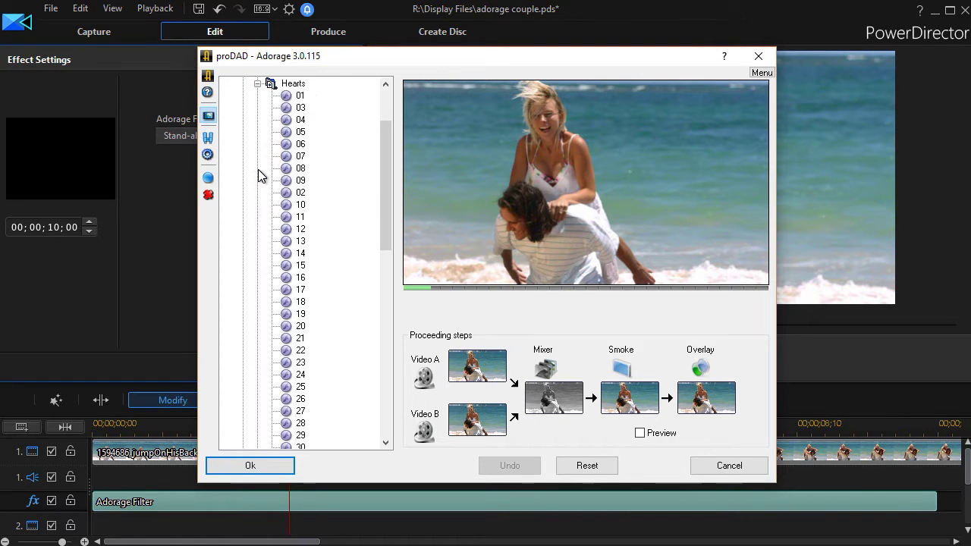
{"action": "left_click", "coordinate": [298, 97]}
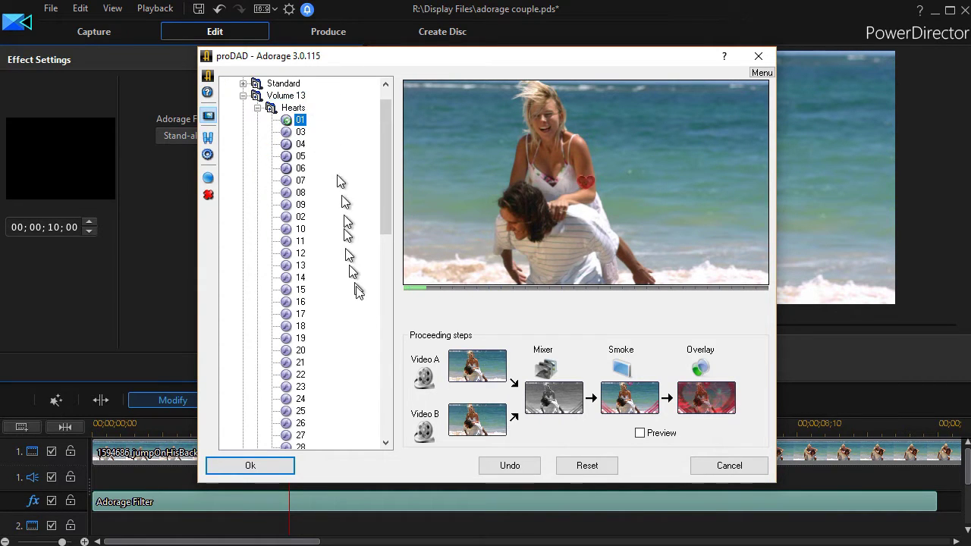
{"action": "left_click", "coordinate": [555, 403]}
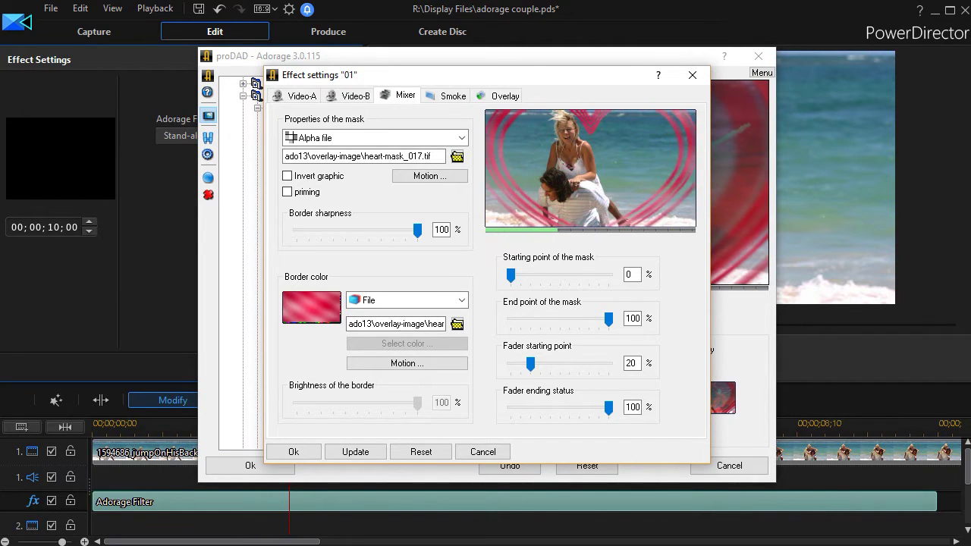
- Show the options for loading a border texture file beside Border color
{"action": "left_click", "coordinate": [459, 324]}
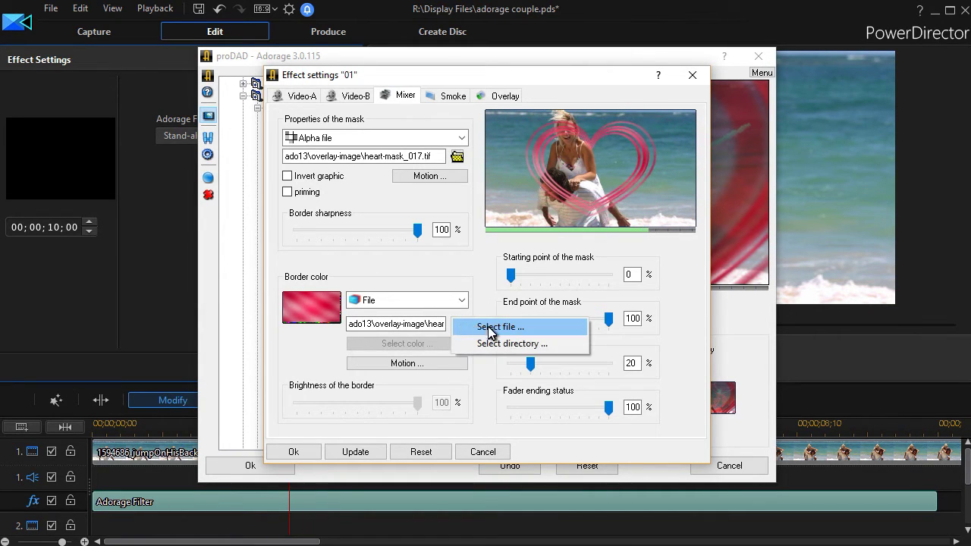
- Load the blue GIFTS-COLOR_004 file as the heart mask's border texture
{"action": "left_click", "coordinate": [489, 329]}
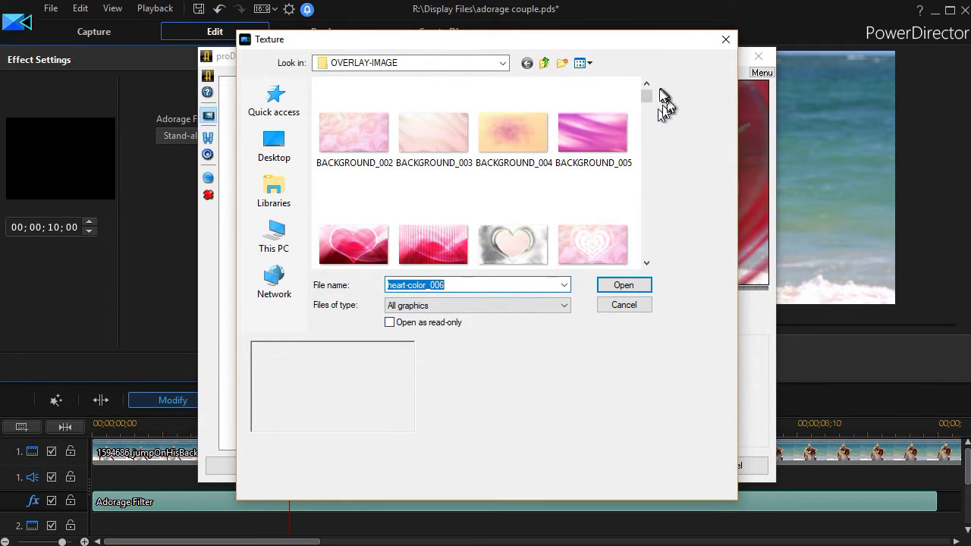
{"action": "left_click_drag", "start_coordinate": [651, 95], "coordinate": [658, 152]}
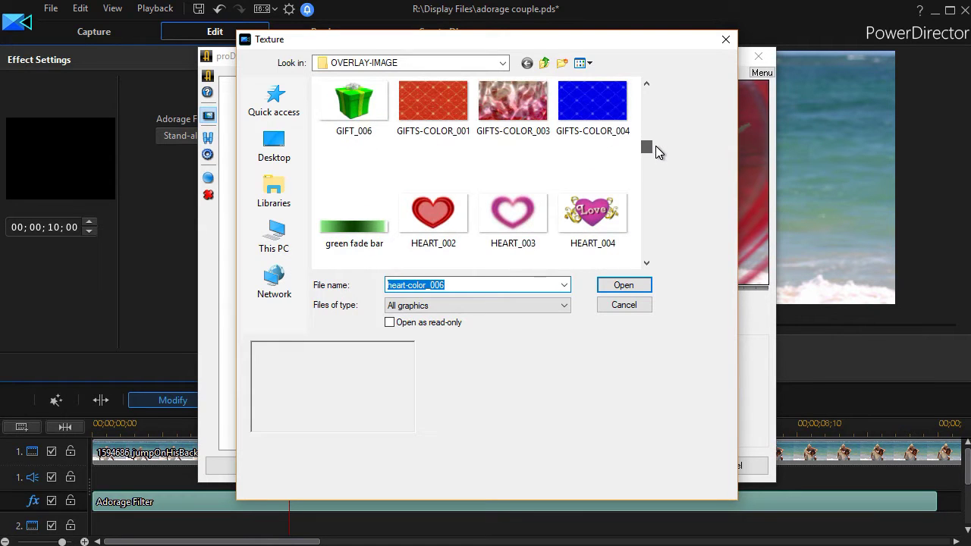
{"action": "left_click", "coordinate": [613, 116]}
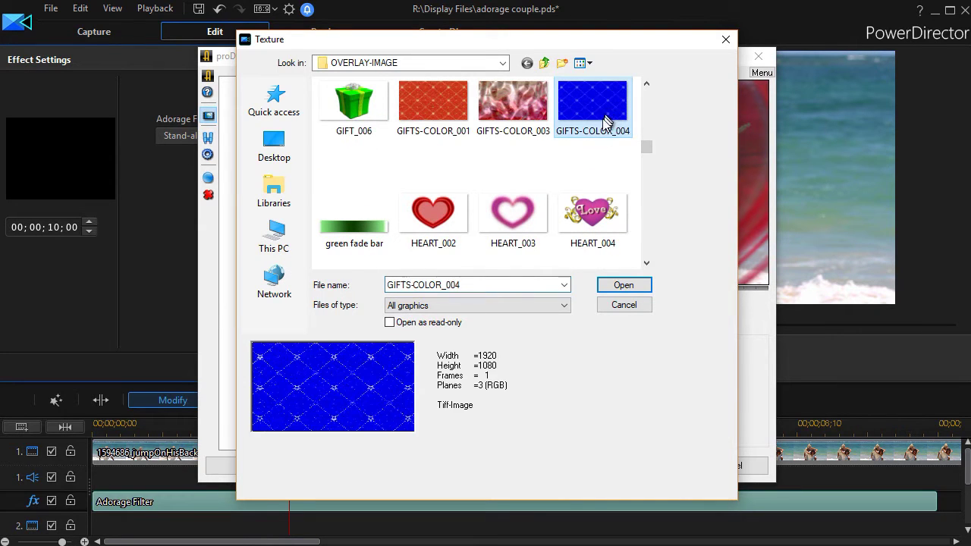
{"action": "left_click", "coordinate": [642, 290]}
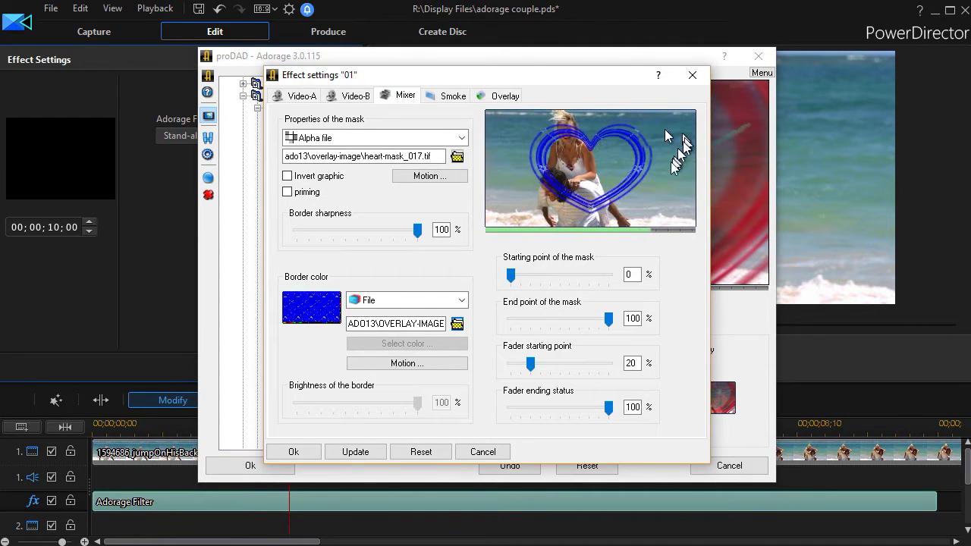
{"action": "left_click", "coordinate": [461, 305]}
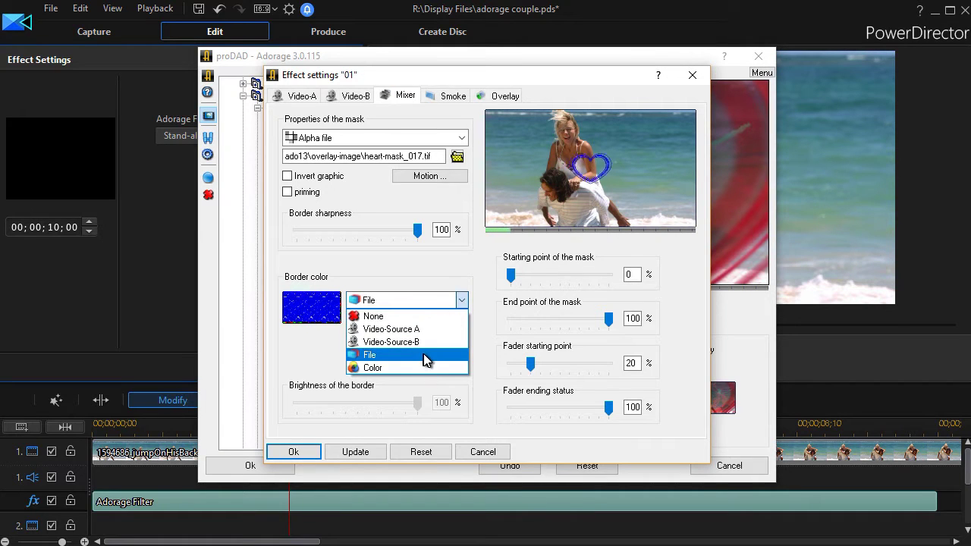
- Set Border color to File and load the green fade bar texture
{"action": "left_click", "coordinate": [426, 355]}
{"action": "left_click", "coordinate": [456, 325]}
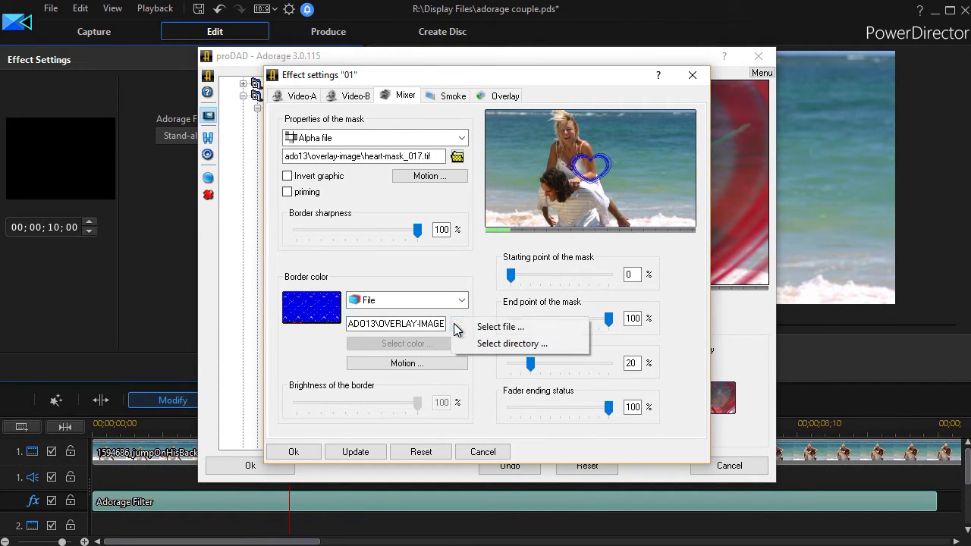
{"action": "left_click", "coordinate": [483, 326]}
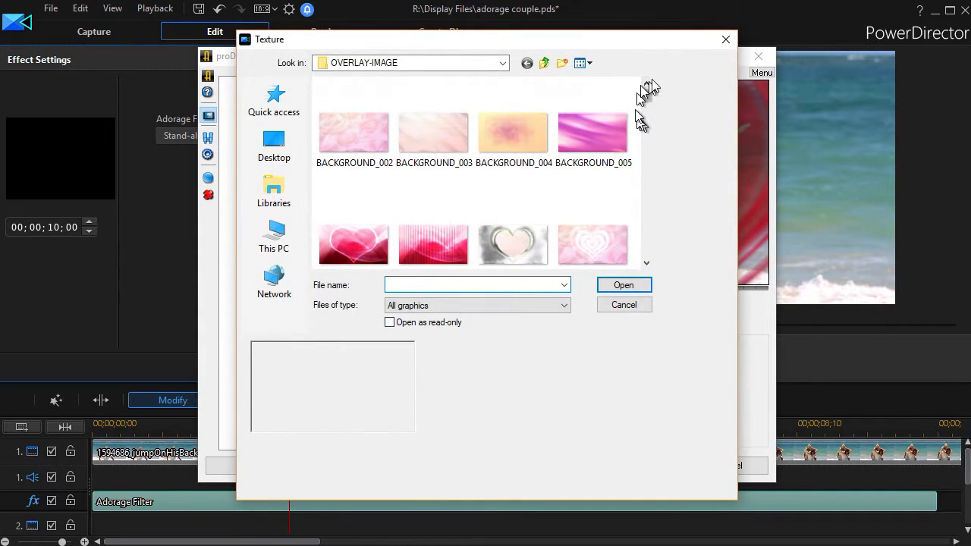
{"action": "left_click_drag", "start_coordinate": [645, 98], "coordinate": [646, 149]}
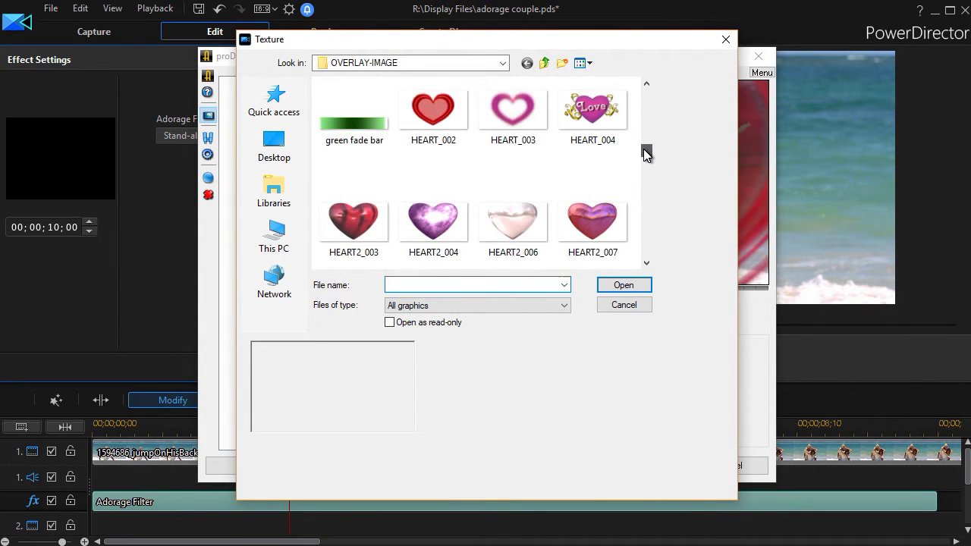
{"action": "left_click", "coordinate": [360, 137]}
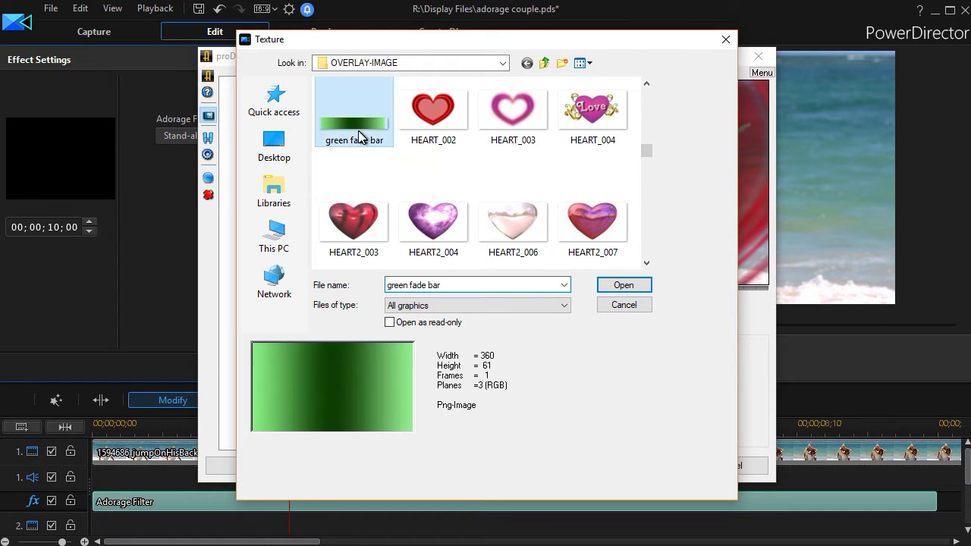
{"action": "left_click", "coordinate": [637, 289]}
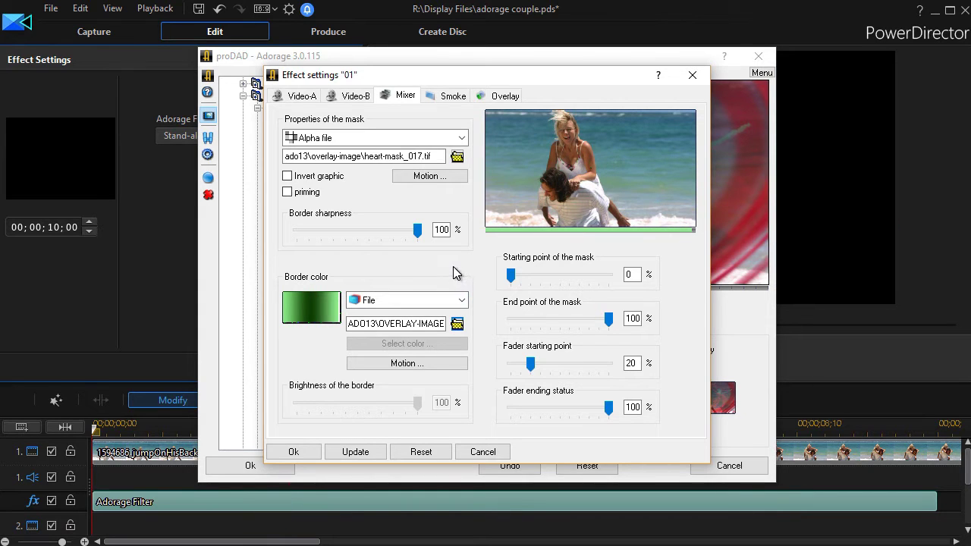
- Make the border a solid custom purple at Lum 79, then reset the Mixer settings to defaults
{"action": "left_click", "coordinate": [463, 302]}
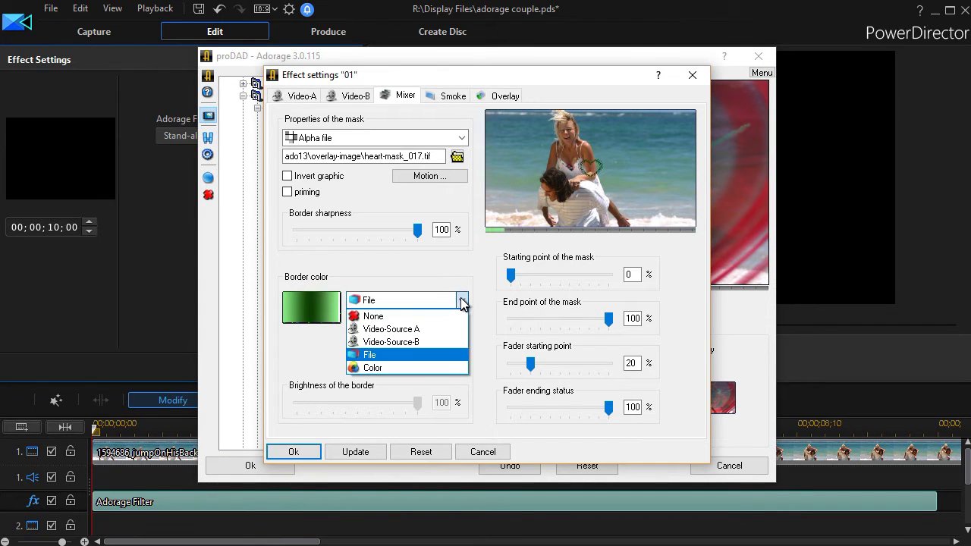
{"action": "left_click", "coordinate": [449, 369]}
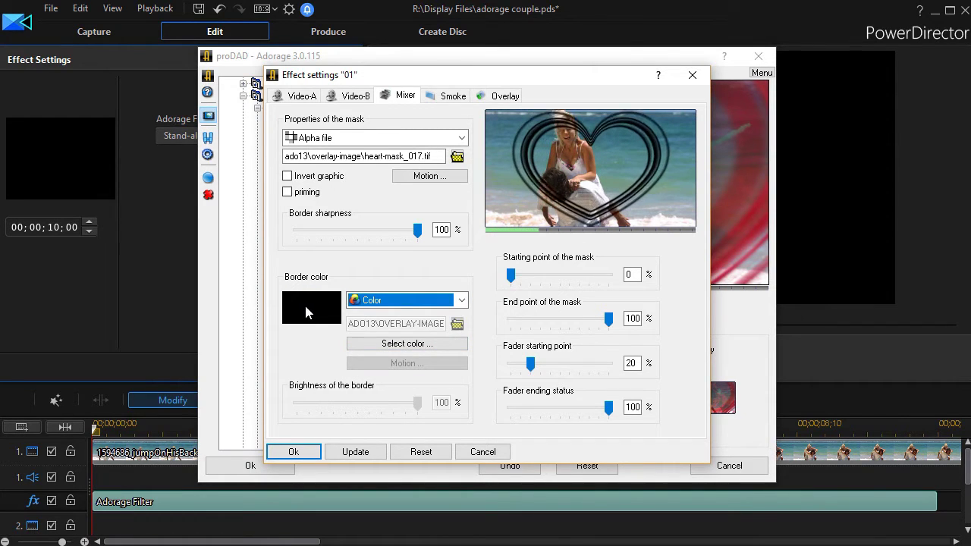
{"action": "left_click", "coordinate": [403, 345]}
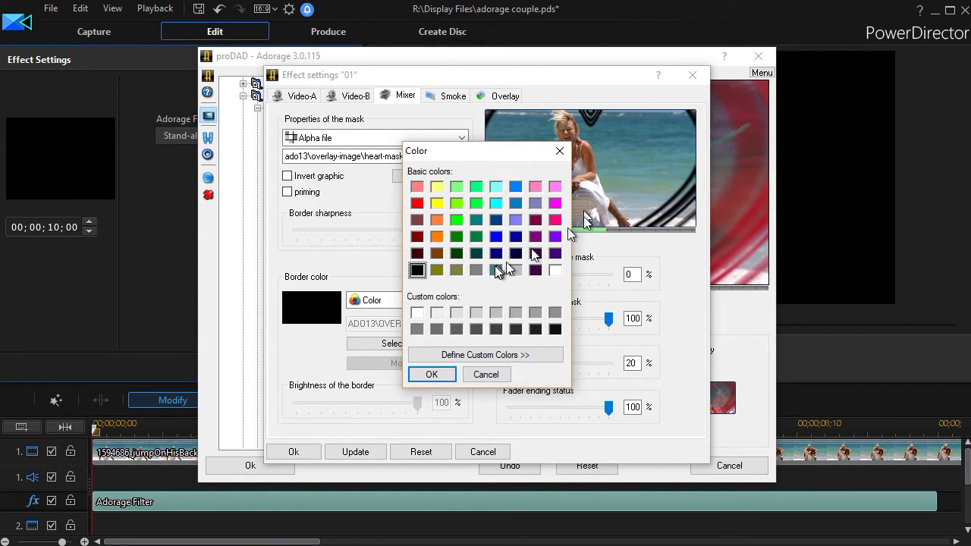
{"action": "left_click", "coordinate": [465, 356]}
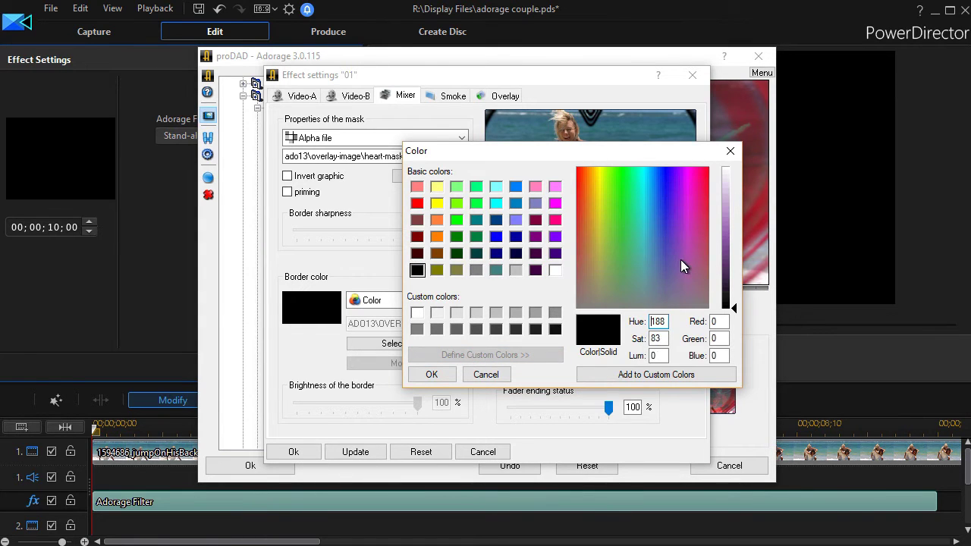
{"action": "left_click", "coordinate": [727, 266]}
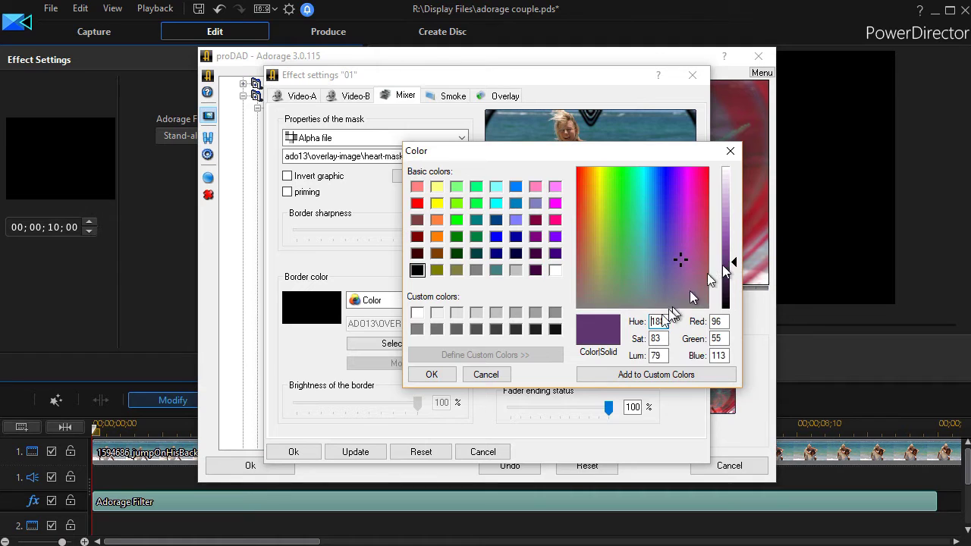
{"action": "left_click", "coordinate": [432, 374]}
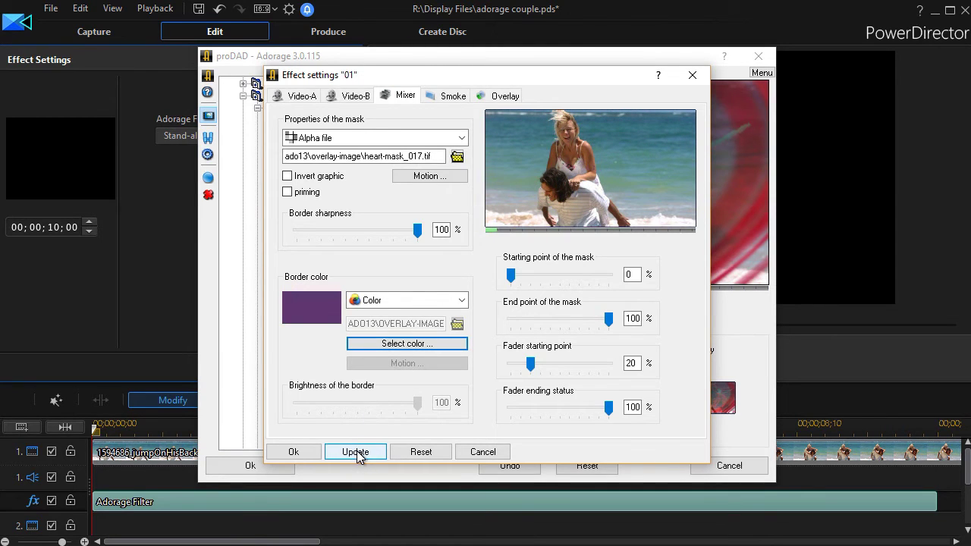
{"action": "left_click", "coordinate": [421, 452]}
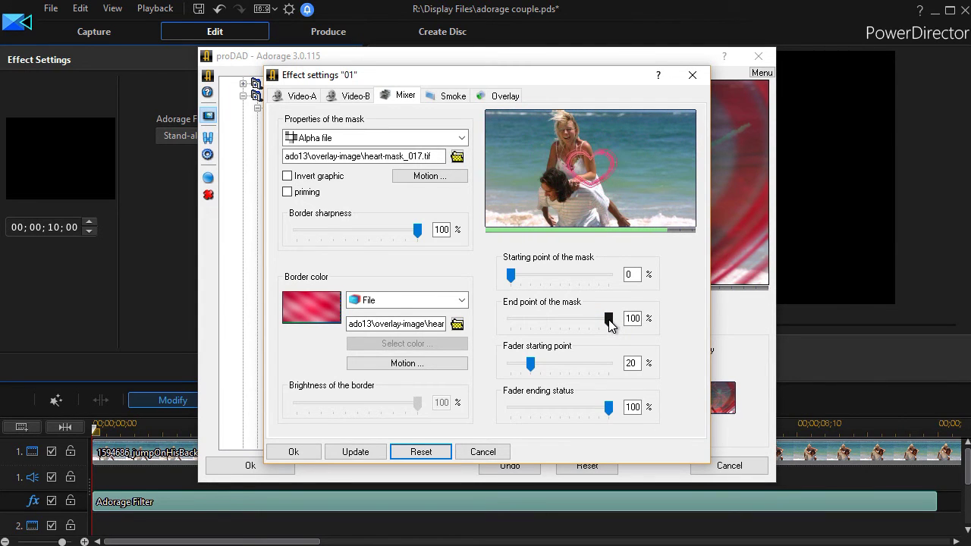
- Set the mask end point to 100 and starting point to 50, then confirm with Ok
{"action": "left_click_drag", "start_coordinate": [607, 323], "coordinate": [560, 328]}
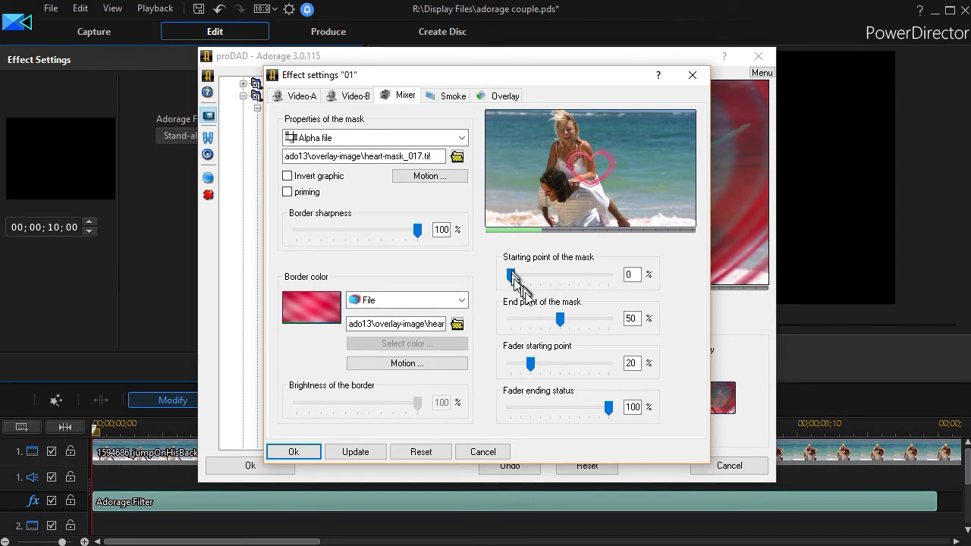
{"action": "left_click_drag", "start_coordinate": [559, 319], "coordinate": [613, 323]}
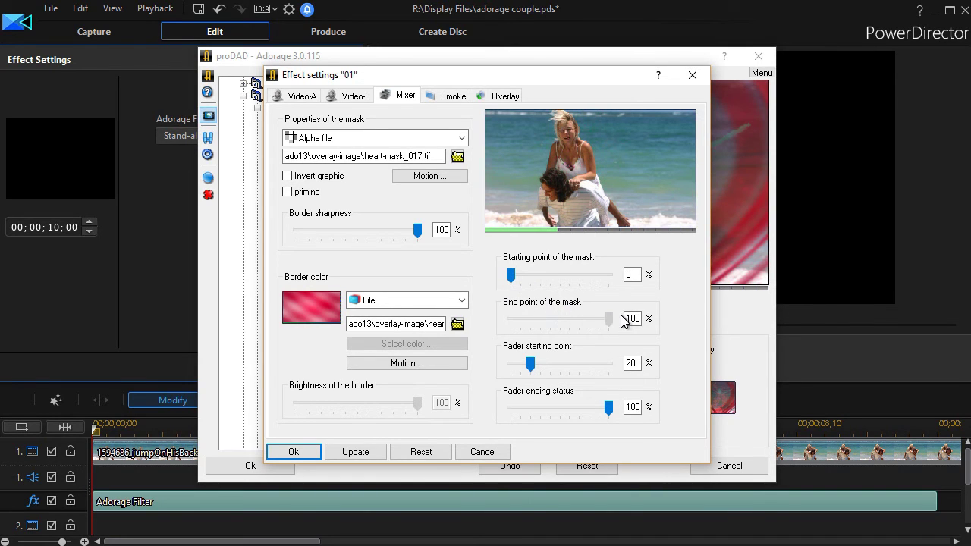
{"action": "left_click_drag", "start_coordinate": [533, 280], "coordinate": [569, 278]}
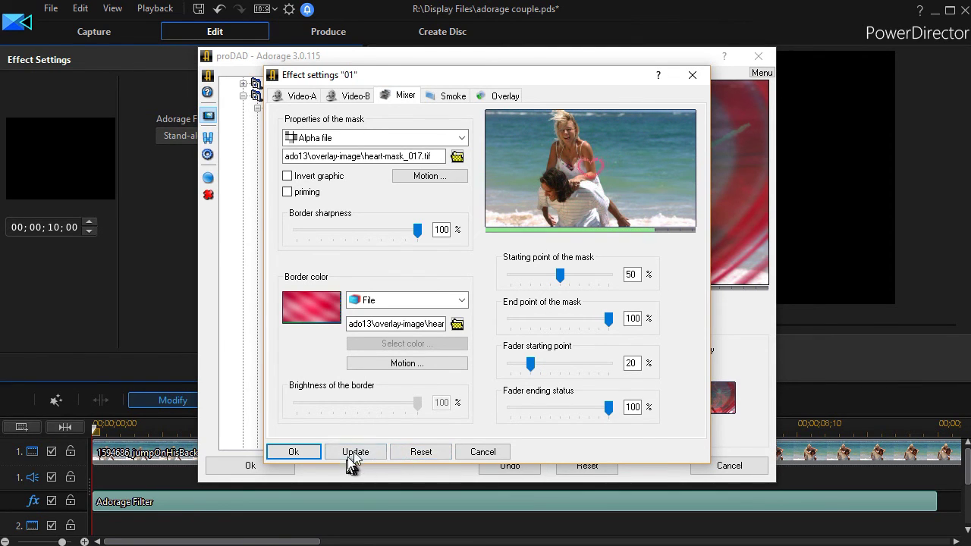
{"action": "left_click", "coordinate": [303, 456]}
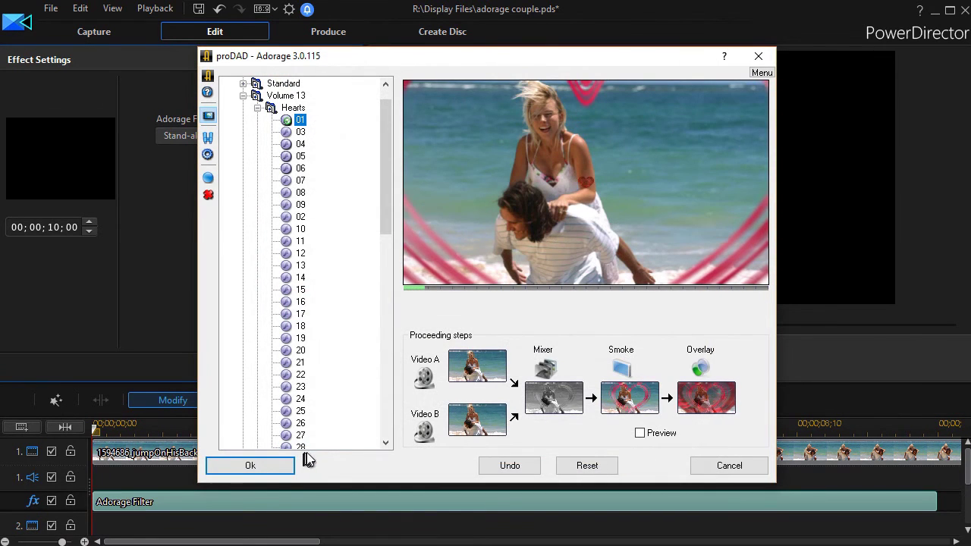